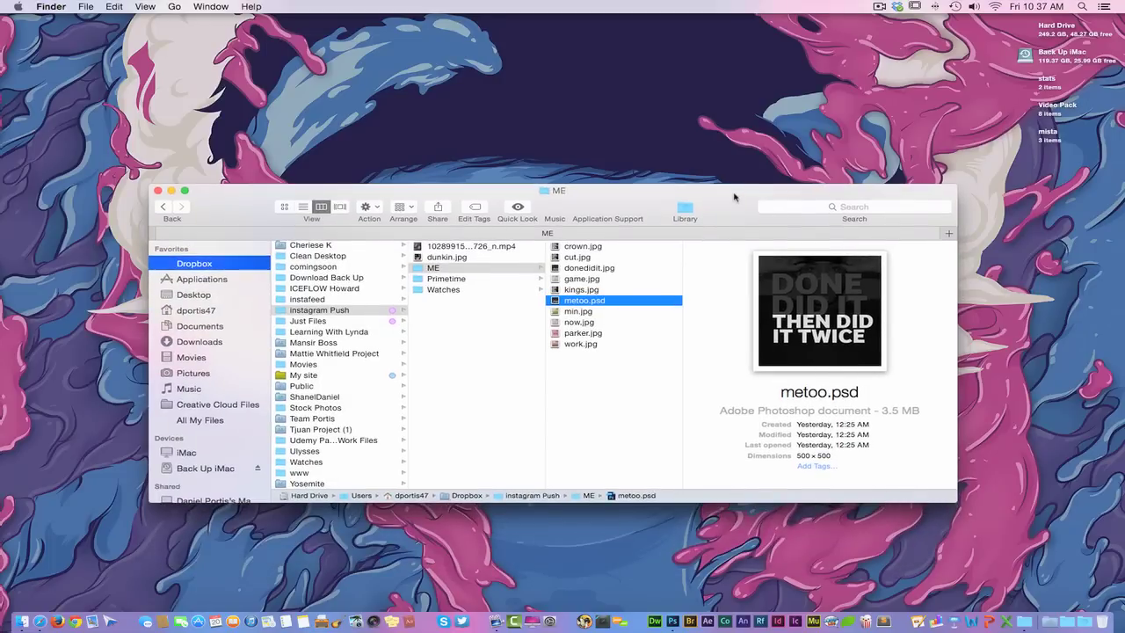
# Open metoo.psd from the ME folder in Photoshop, which raises a Missing Fonts warning for Bree Bold
pyautogui.doubleClick(646, 305)
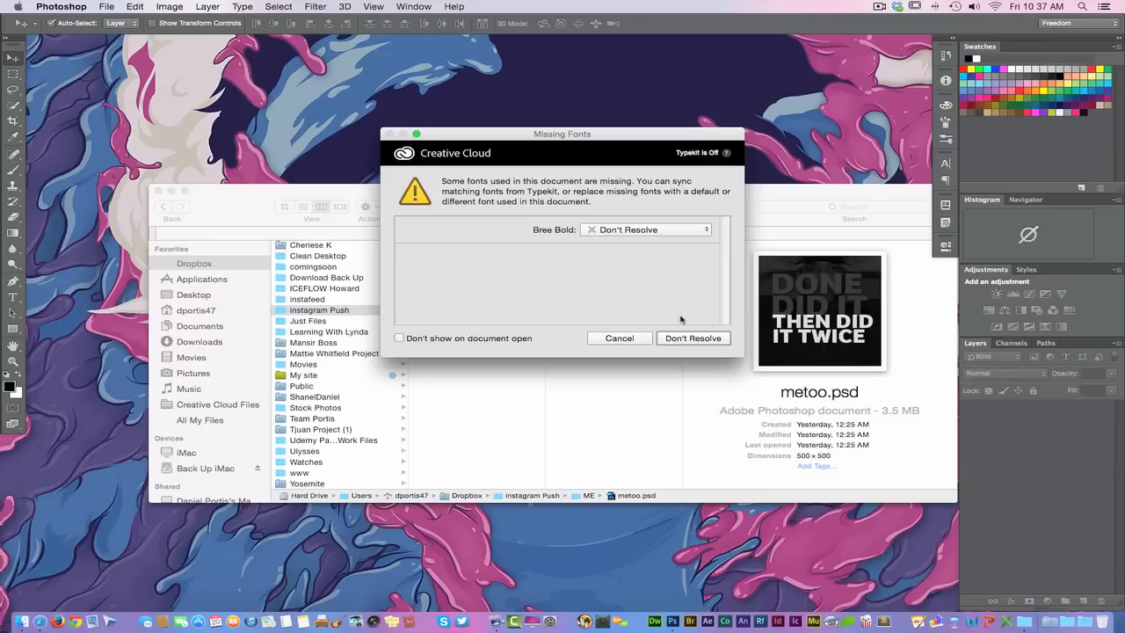
# Substitute Myriad Pro Regular for Bree Bold, view metoo.psd in a centred window, then close it
pyautogui.click(626, 232)
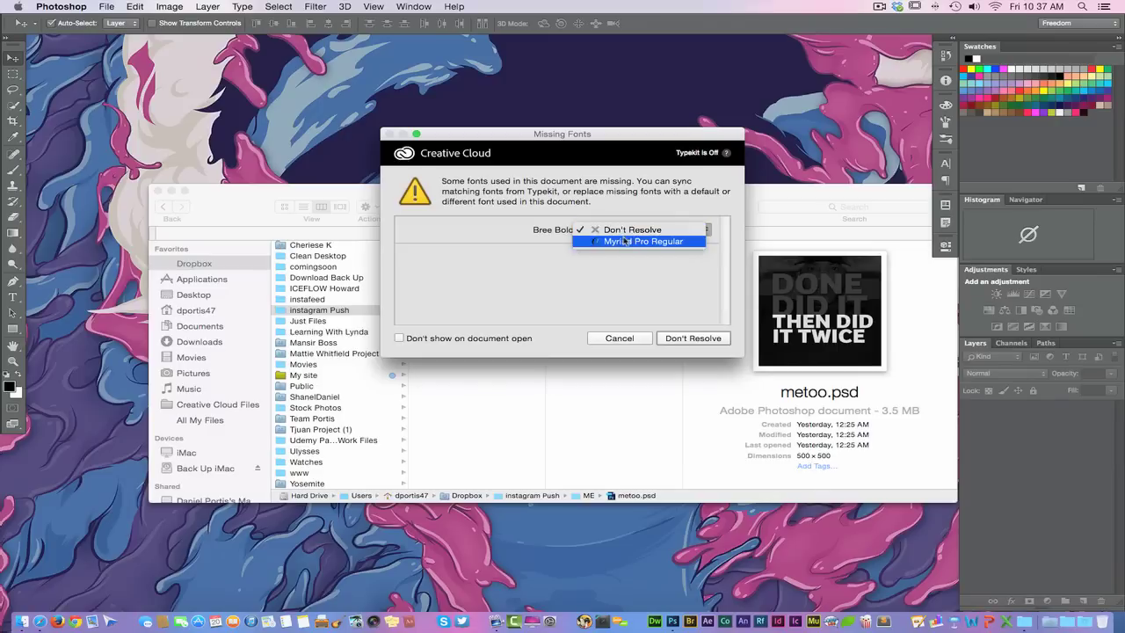
pyautogui.click(625, 241)
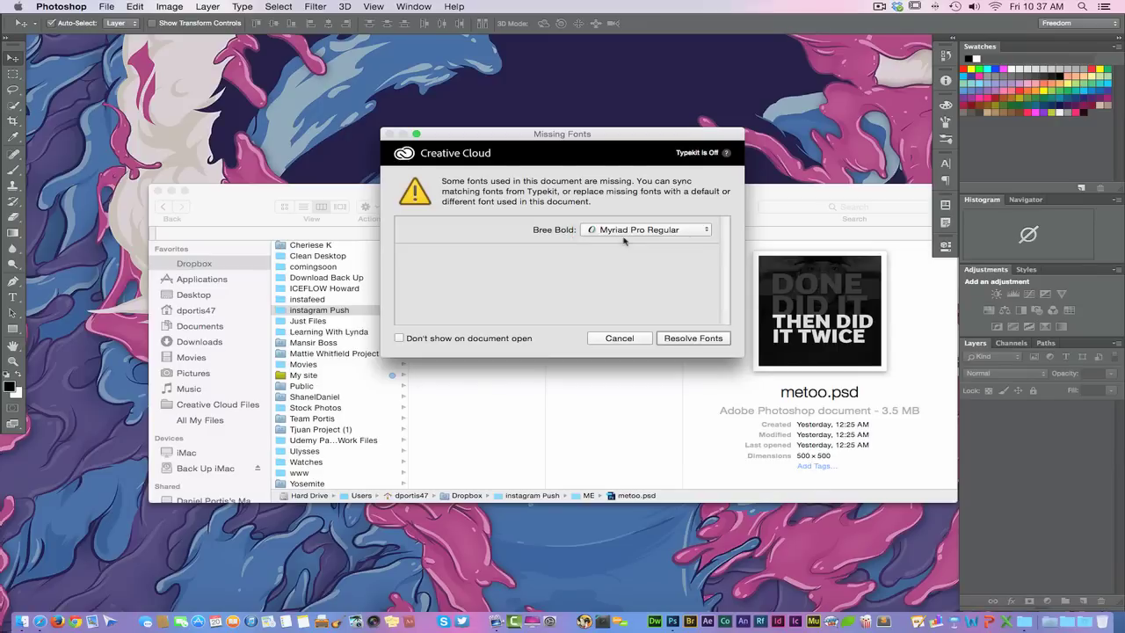
pyautogui.click(693, 339)
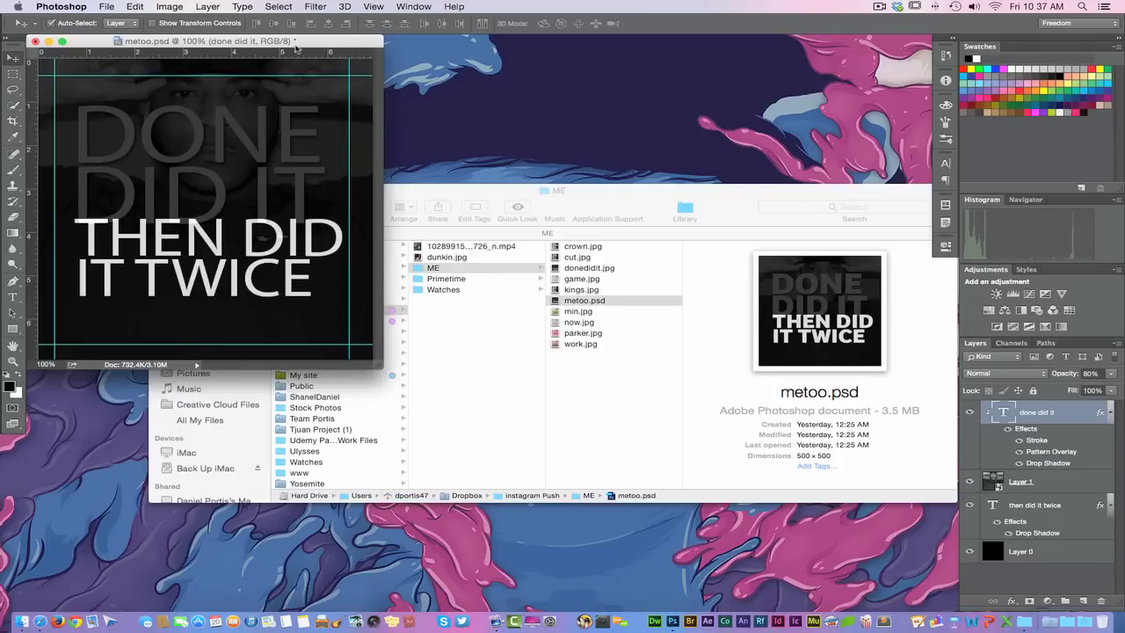
pyautogui.moveTo(311, 41); pyautogui.dragTo(547, 138)
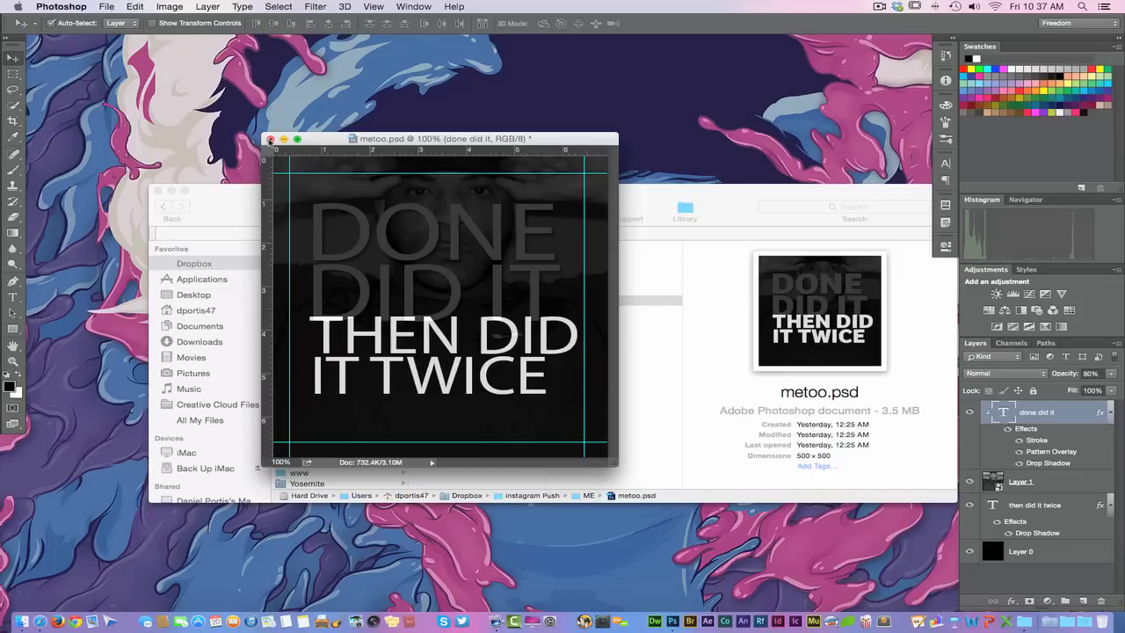
pyautogui.click(270, 139)
# Discard changes to metoo.psd, then Quick Look it in Finder and dismiss the preview
pyautogui.click(506, 217)
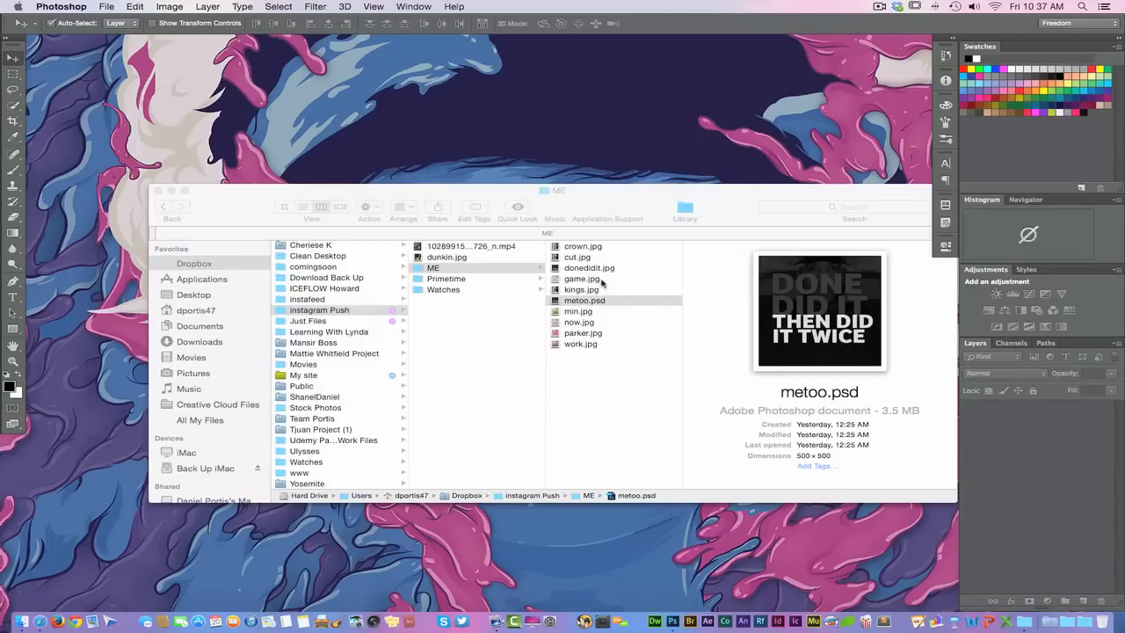
pyautogui.click(626, 304)
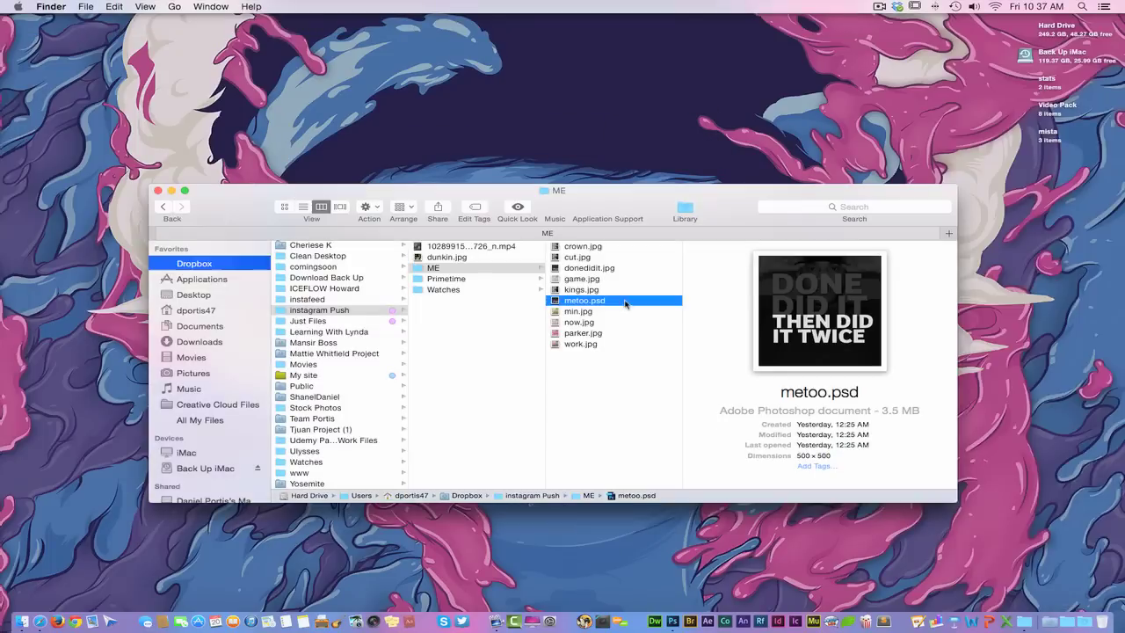
pyautogui.press('space')
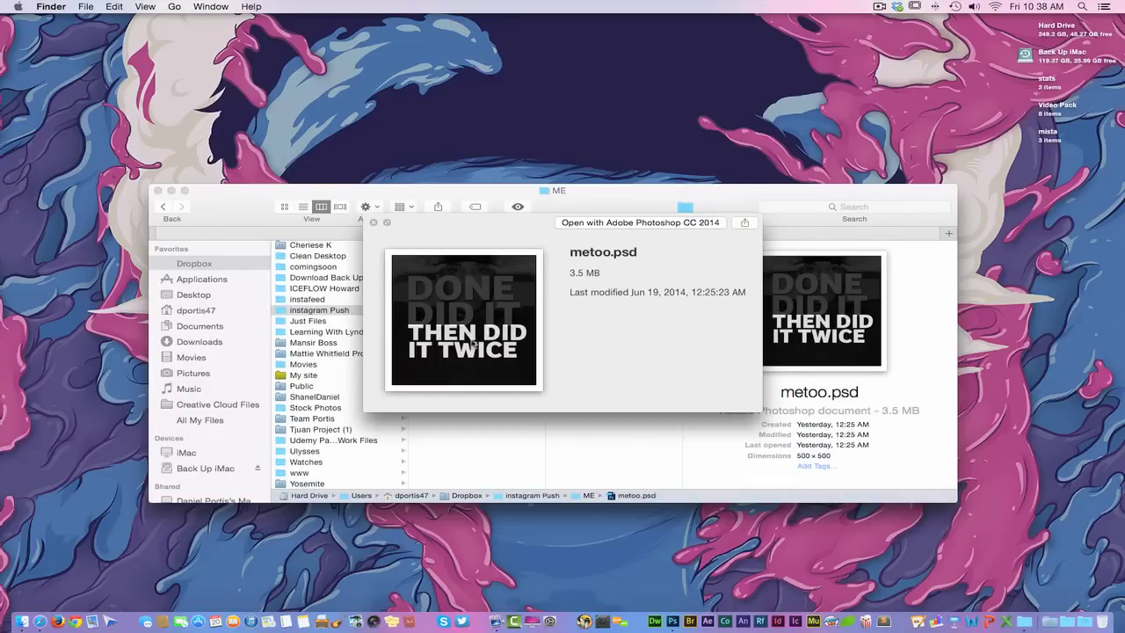
pyautogui.press('space')
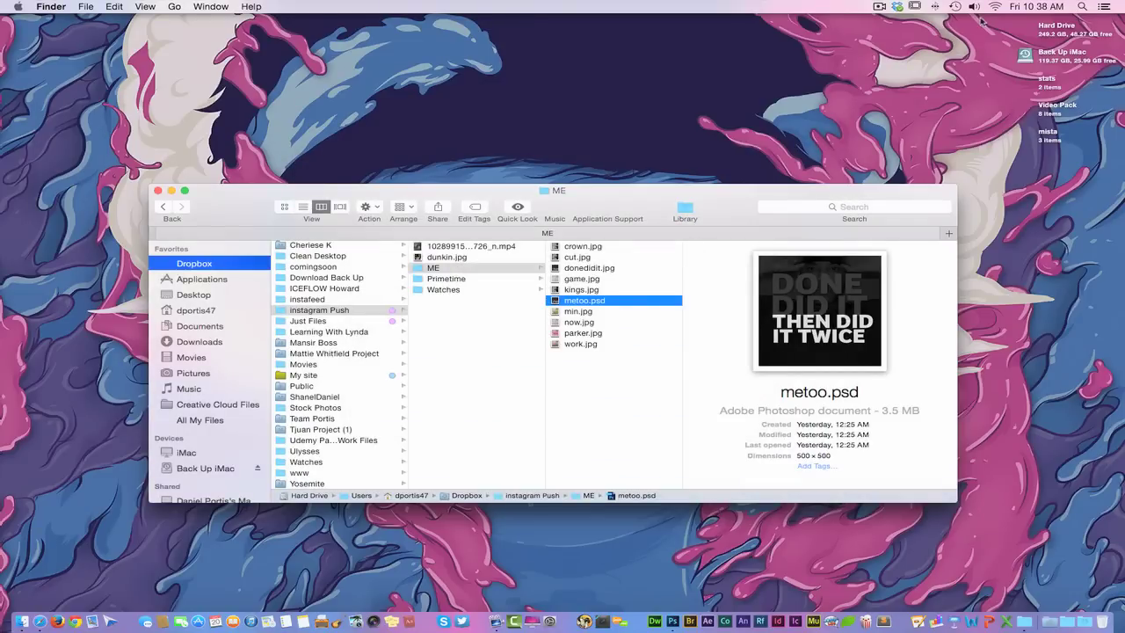
# Search Spotlight for 'cre' and launch the Creative Cloud app
pyautogui.click(1084, 7)
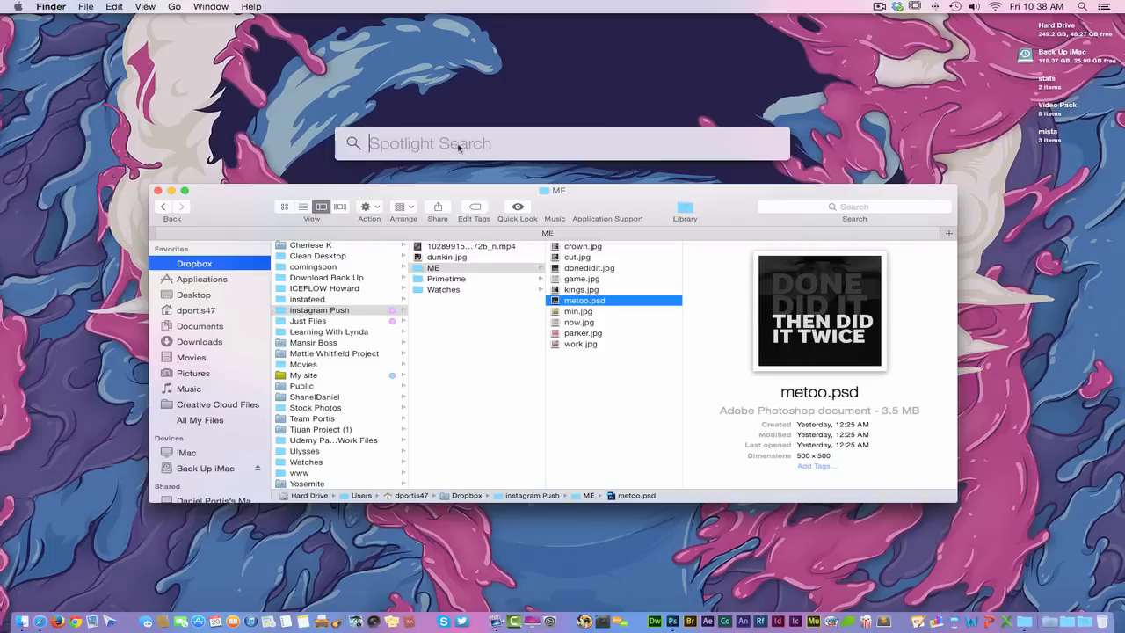
pyautogui.write('cre')
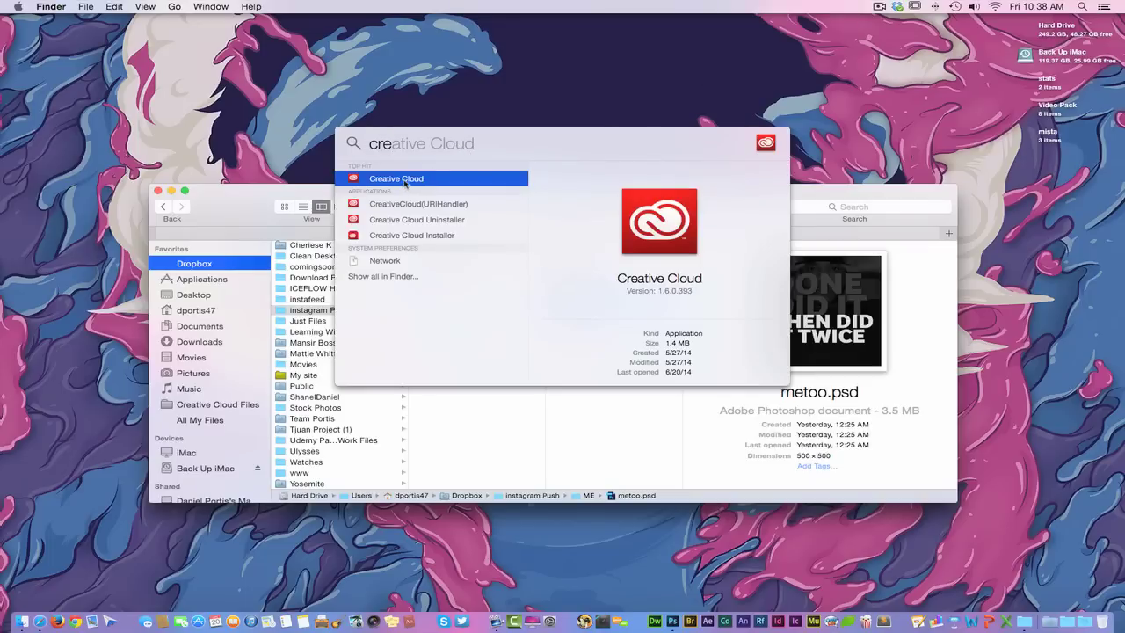
pyautogui.click(405, 182)
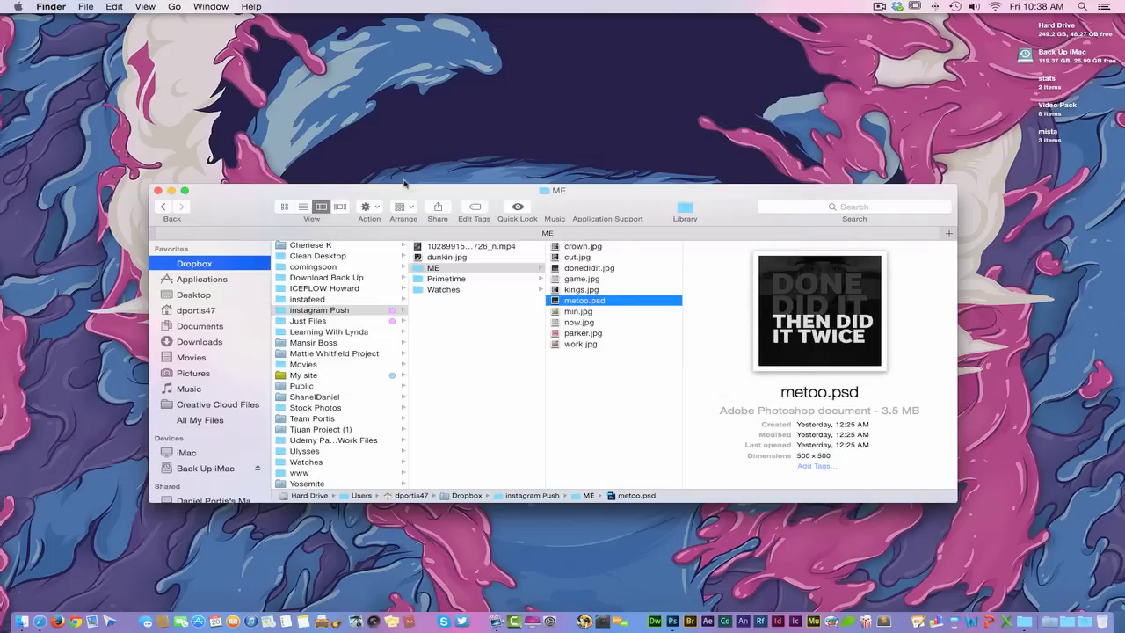
# Visit the Application Support folder, return to the ME folder, and select metoo.psd
pyautogui.click(609, 204)
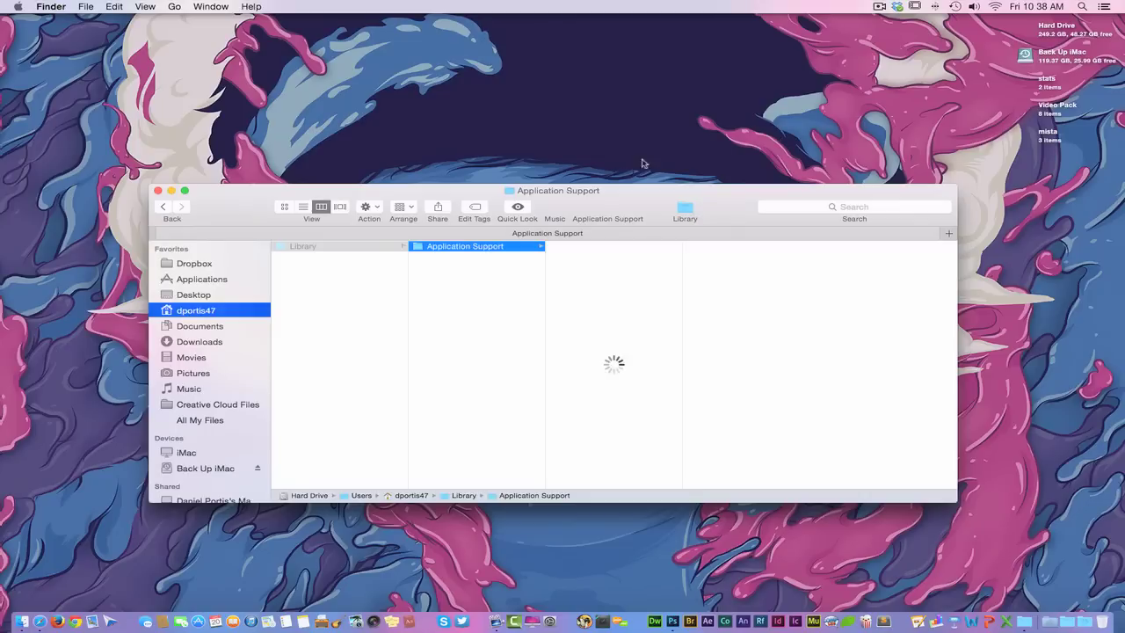
pyautogui.click(166, 207)
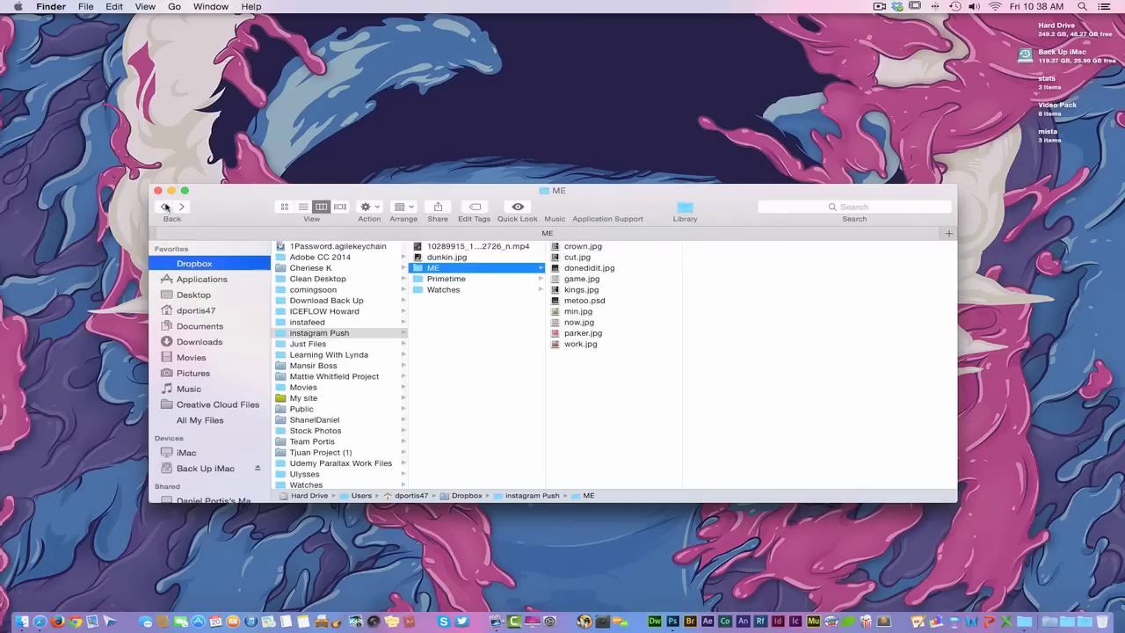
pyautogui.click(576, 301)
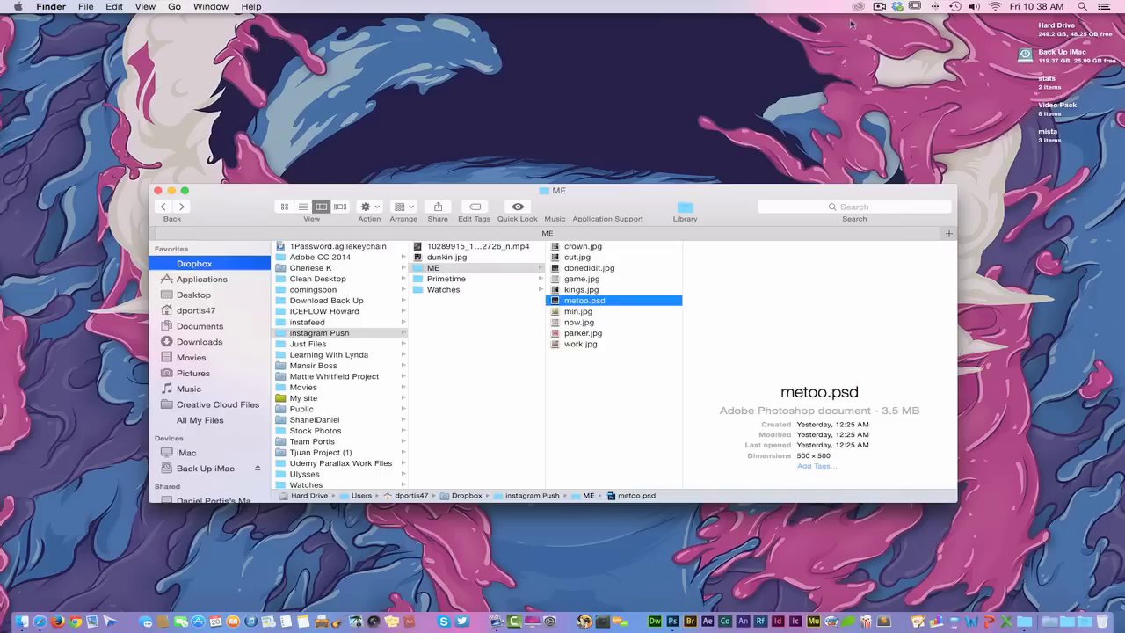
pyautogui.click(850, 95)
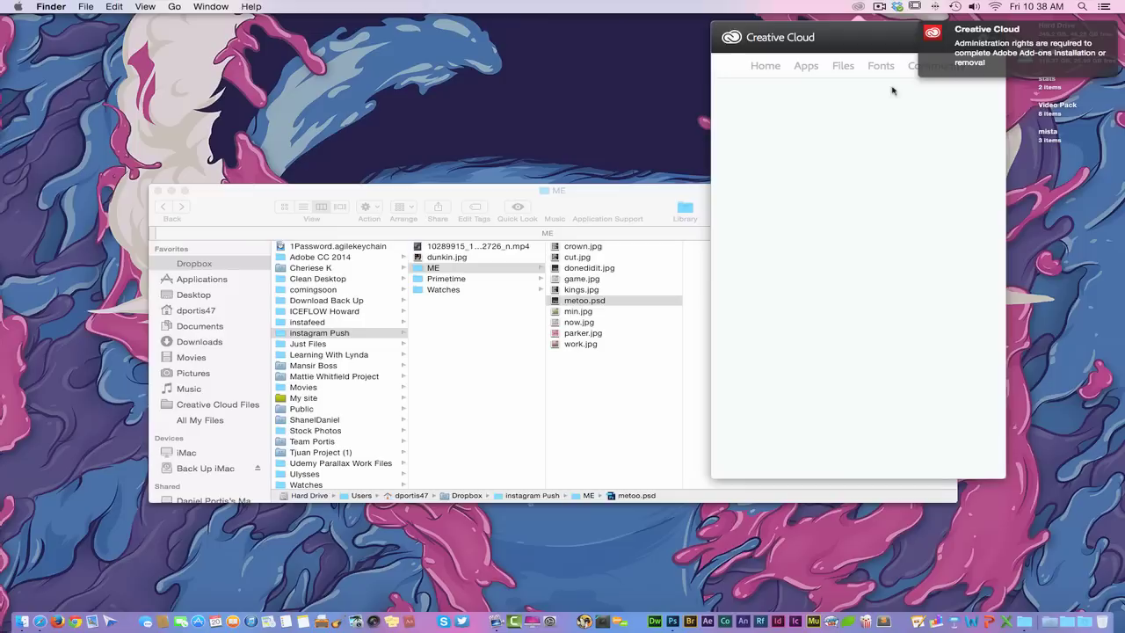
# Check Creative Cloud's Home and synced Fonts list for the Bree family, then select metoo.psd in Finder
pyautogui.moveTo(938, 76)
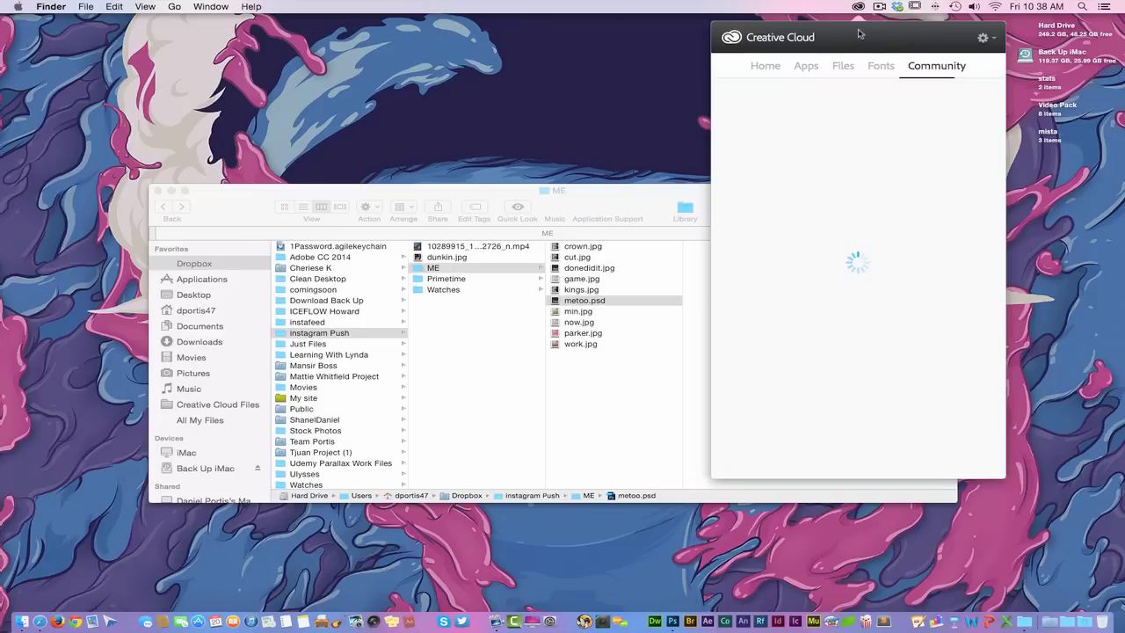
pyautogui.click(770, 69)
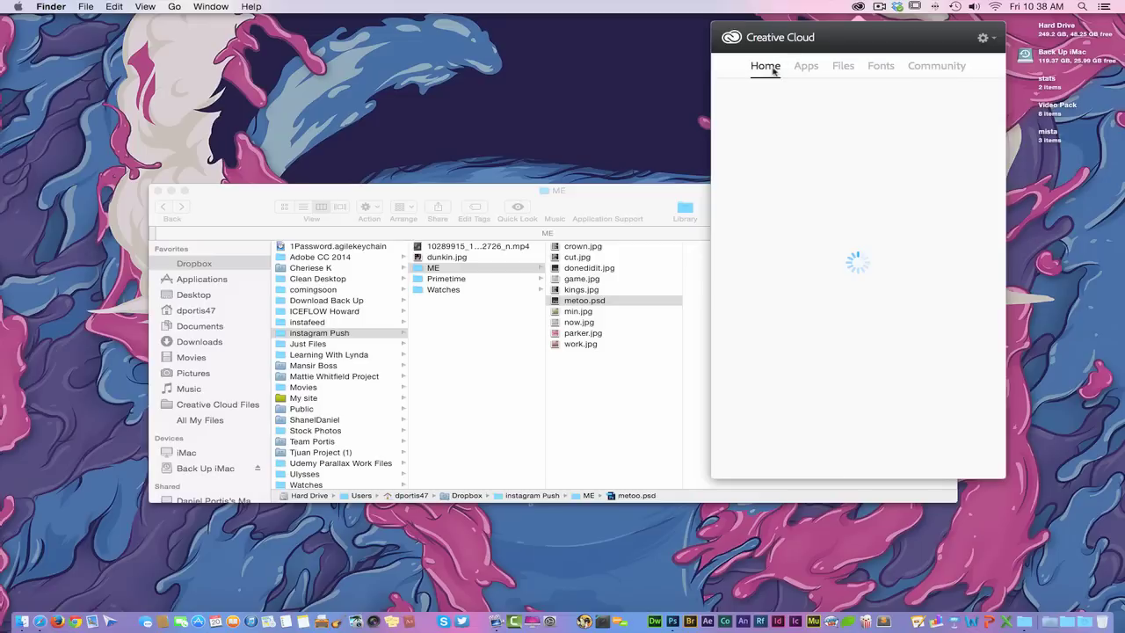
pyautogui.click(878, 68)
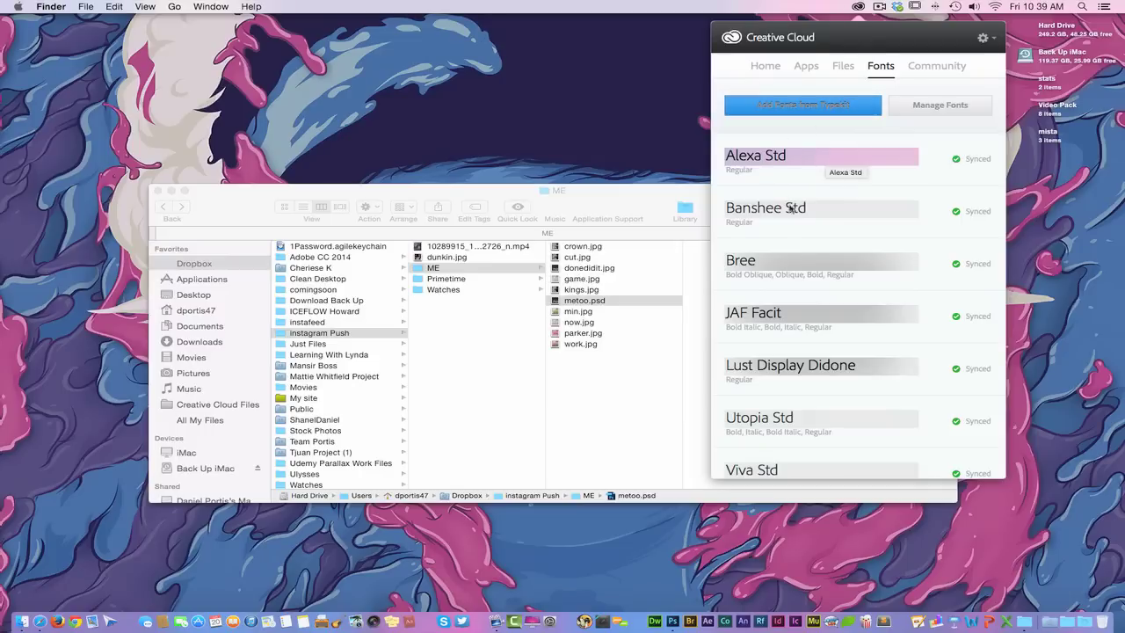
pyautogui.scroll(-1, 785, 254)
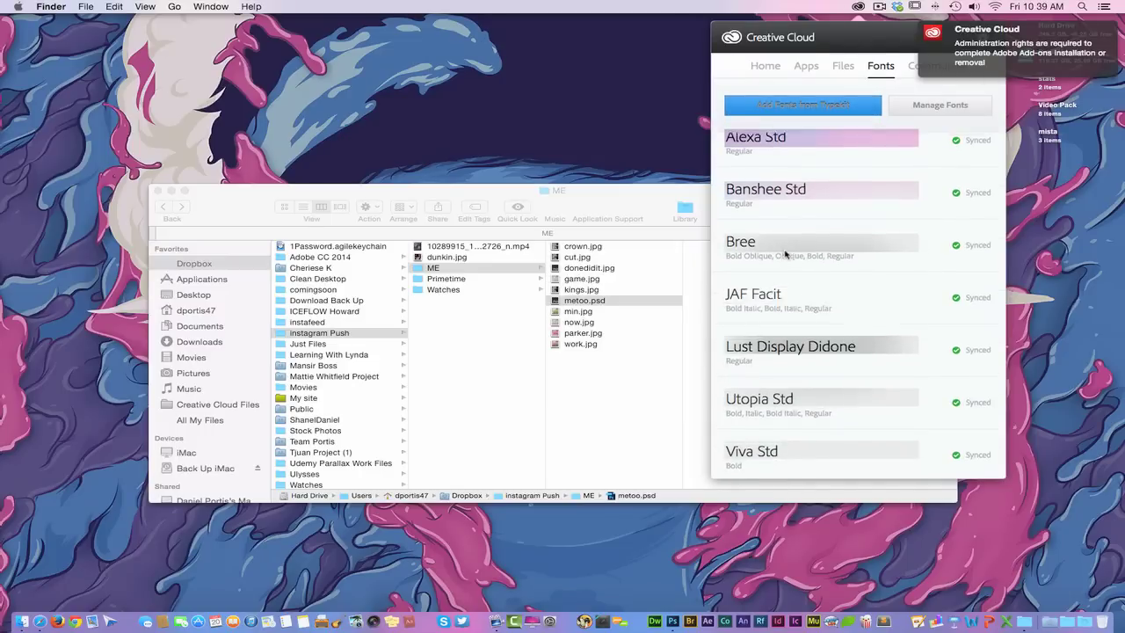
pyautogui.click(656, 200)
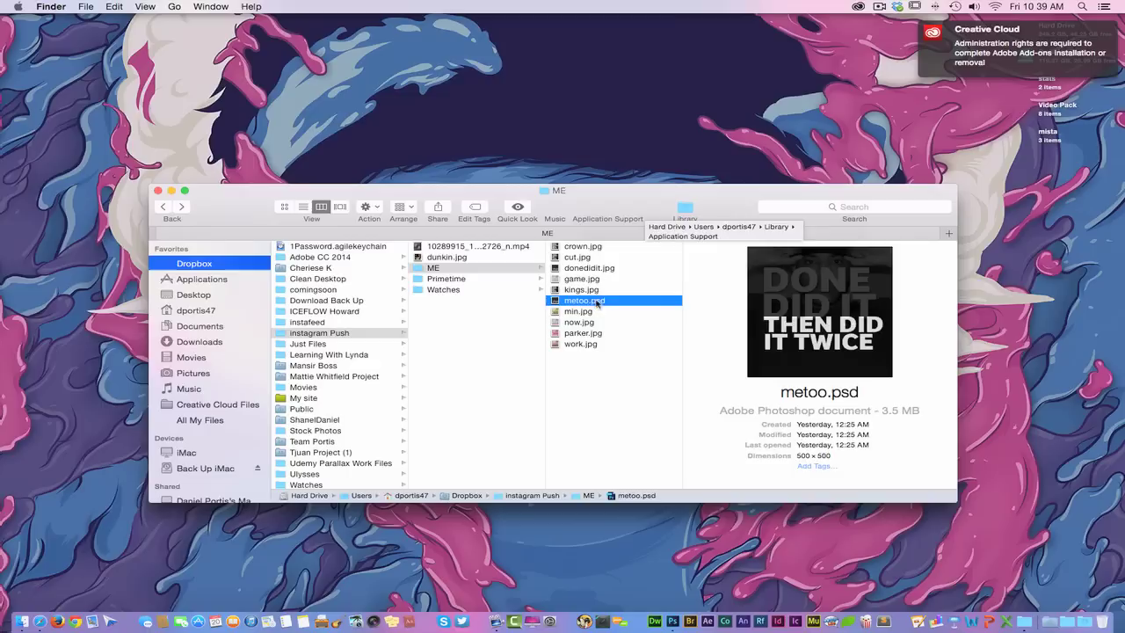
# Open metoo.psd in Photoshop, then centre and enlarge its document window
pyautogui.doubleClick(623, 302)
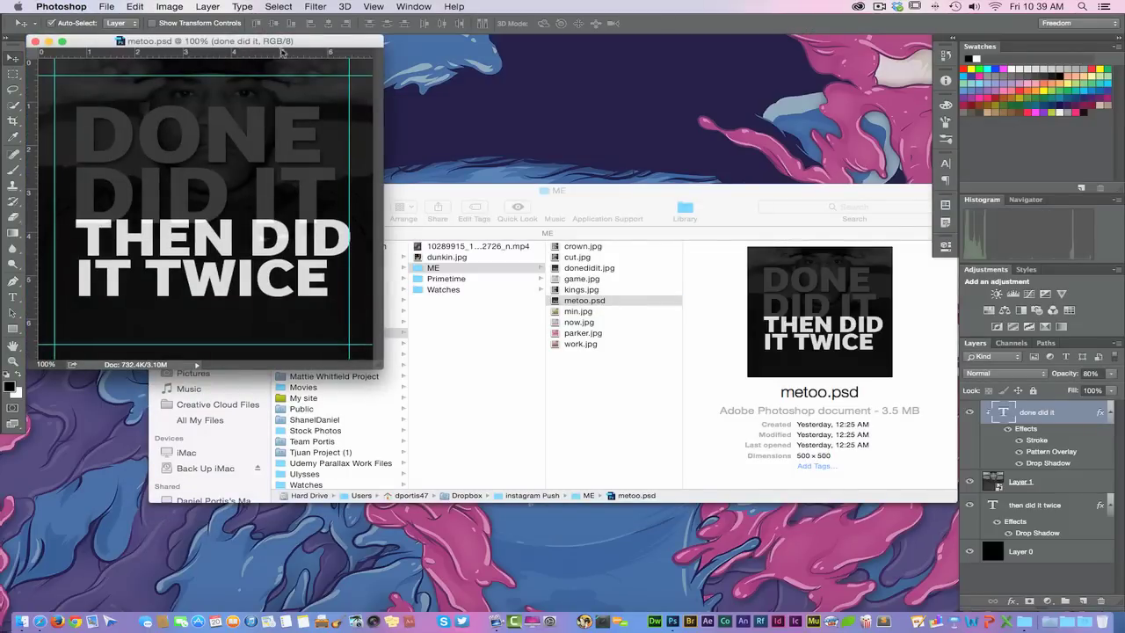
pyautogui.moveTo(318, 43); pyautogui.dragTo(612, 126)
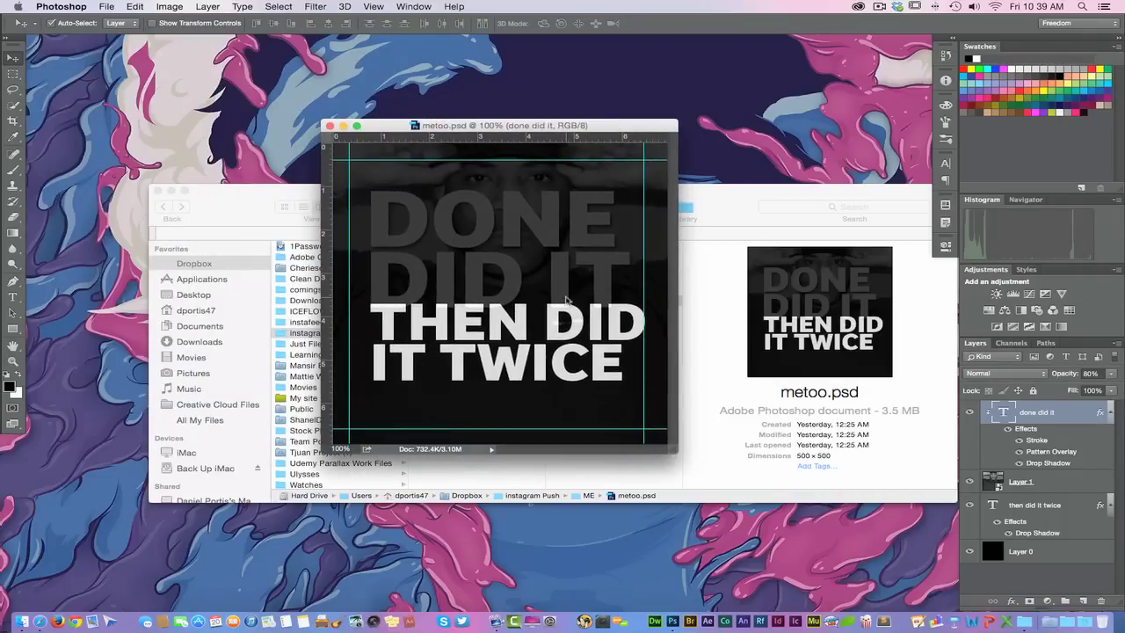
pyautogui.moveTo(675, 454); pyautogui.dragTo(772, 508)
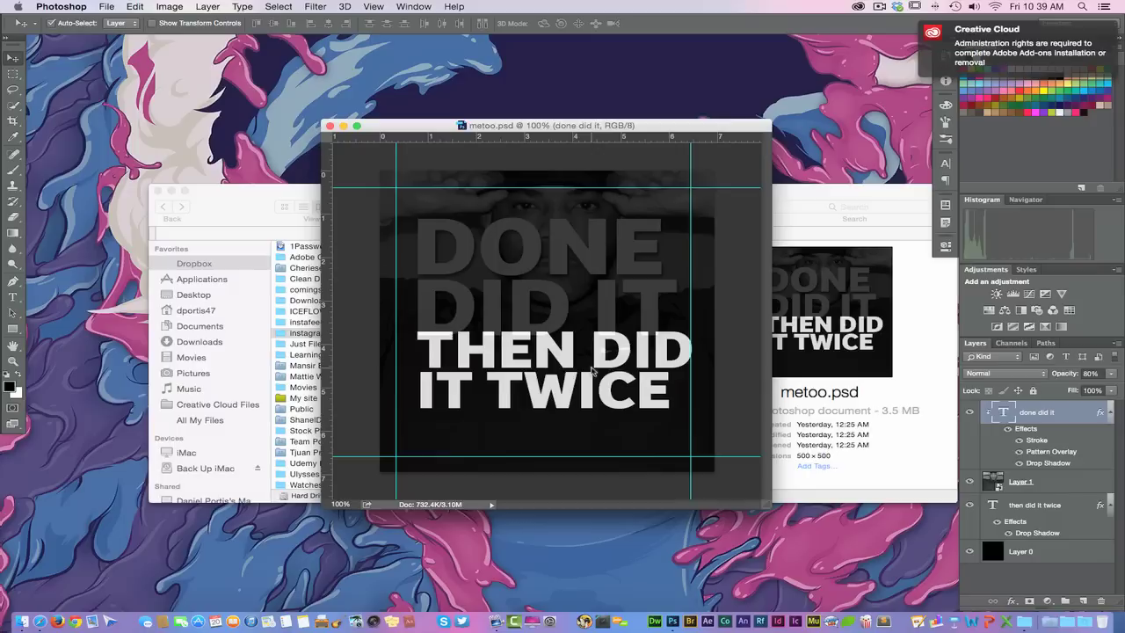
# Select the IT TWICE line with the Type tool to confirm Bree Bold, then close the document
pyautogui.press('t')
pyautogui.click(548, 368)
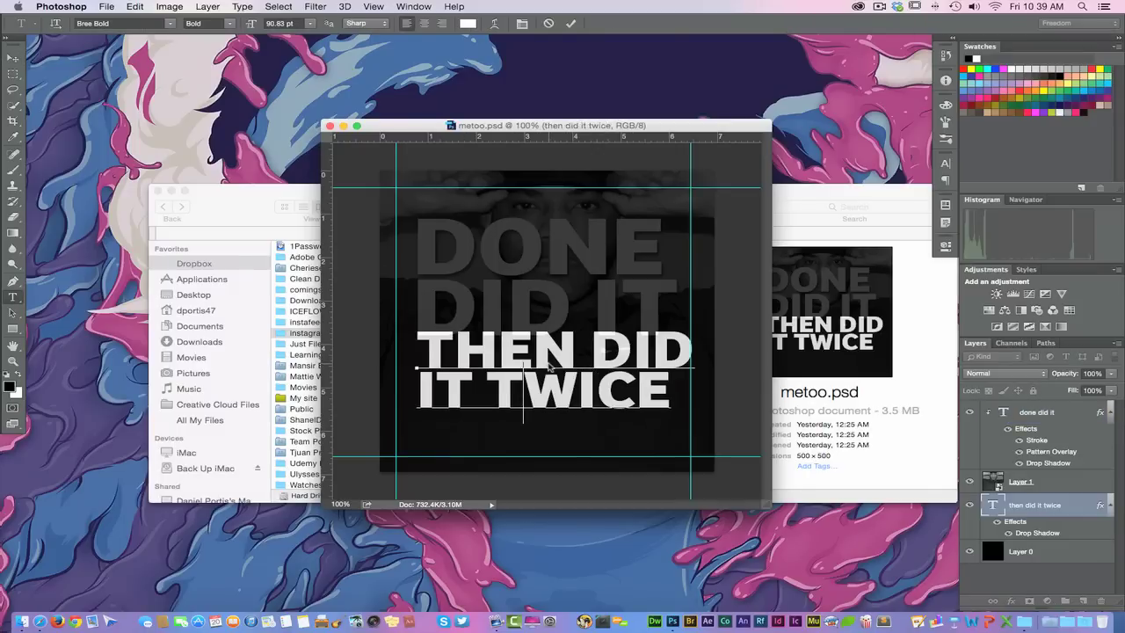
pyautogui.tripleClick(549, 367)
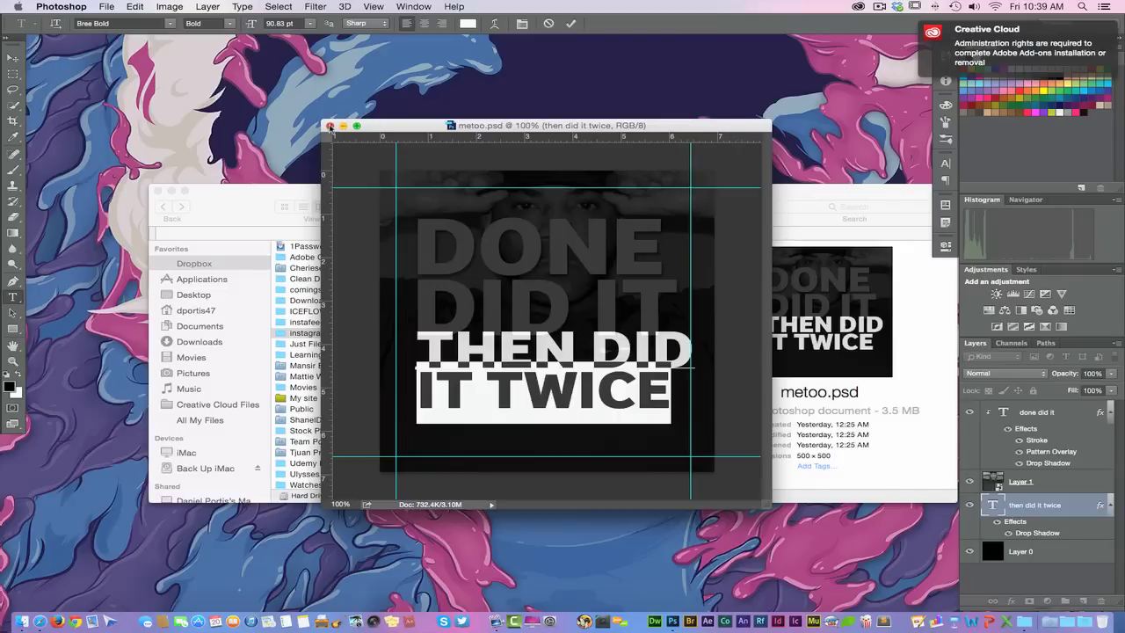
pyautogui.click(402, 147)
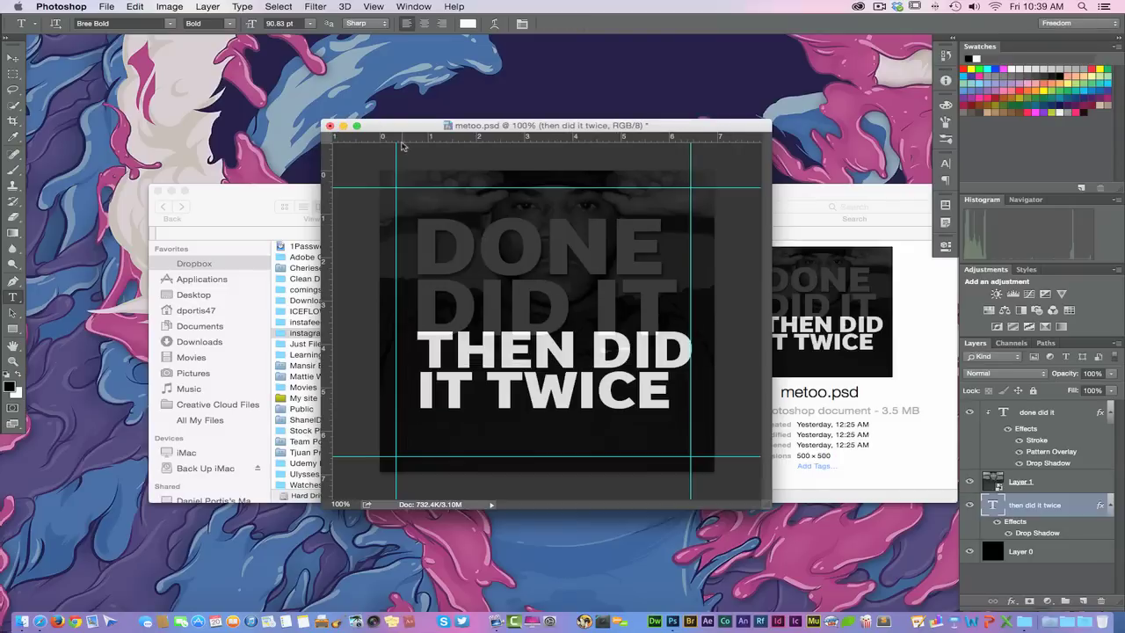
pyautogui.click(331, 126)
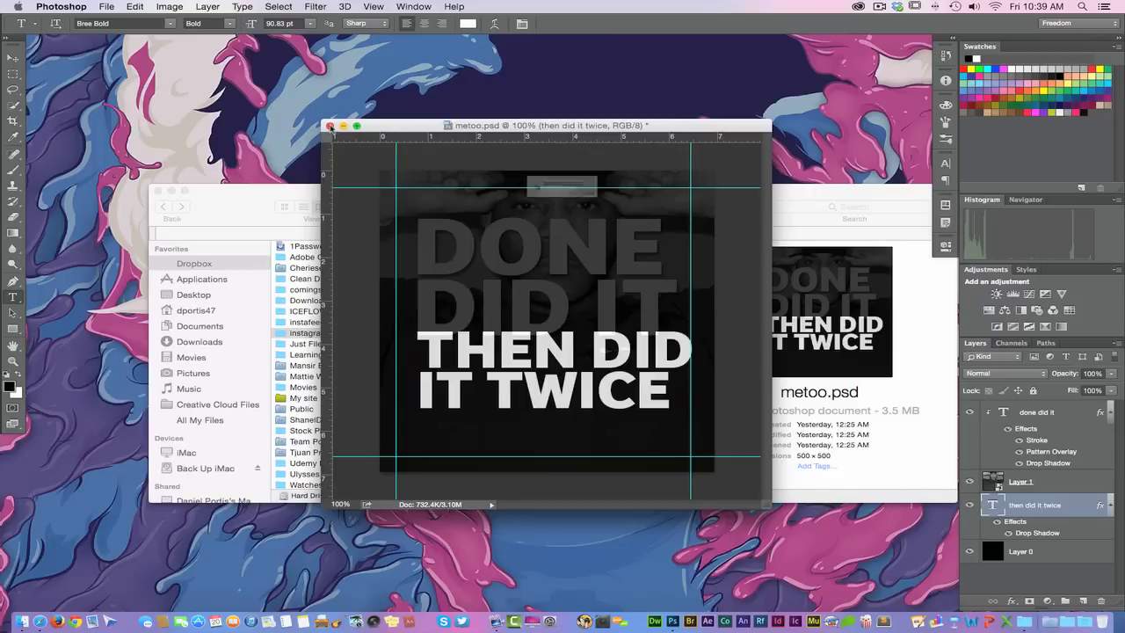
# Discard changes to metoo.psd, then quit Creative Cloud from its menu-bar settings menu
pyautogui.click(516, 215)
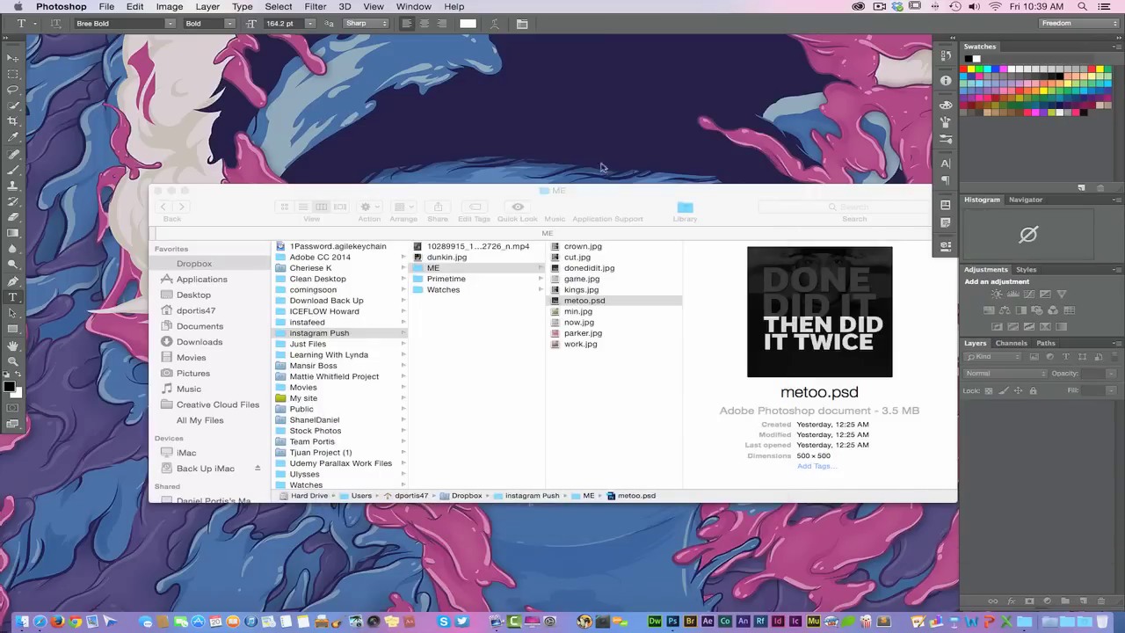
pyautogui.click(858, 7)
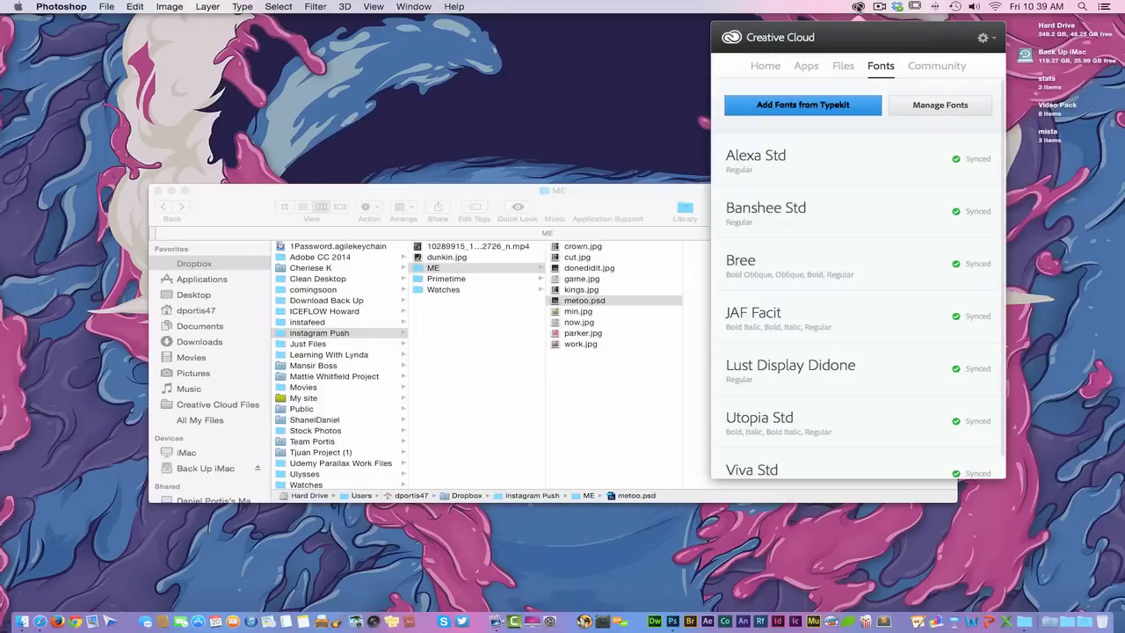
pyautogui.click(990, 41)
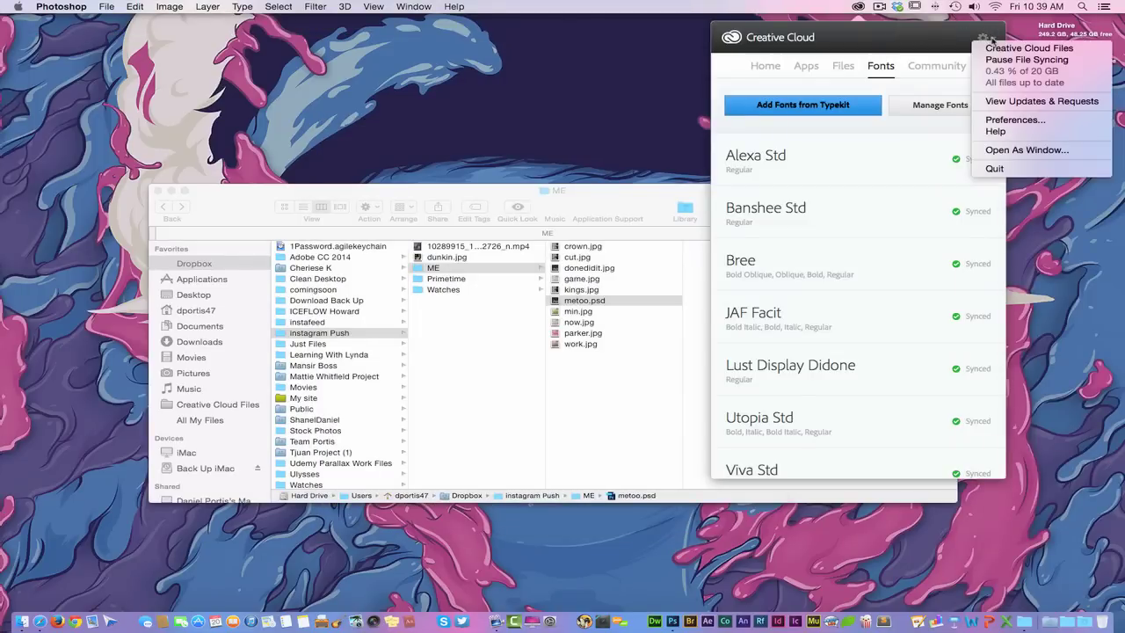
pyautogui.click(994, 169)
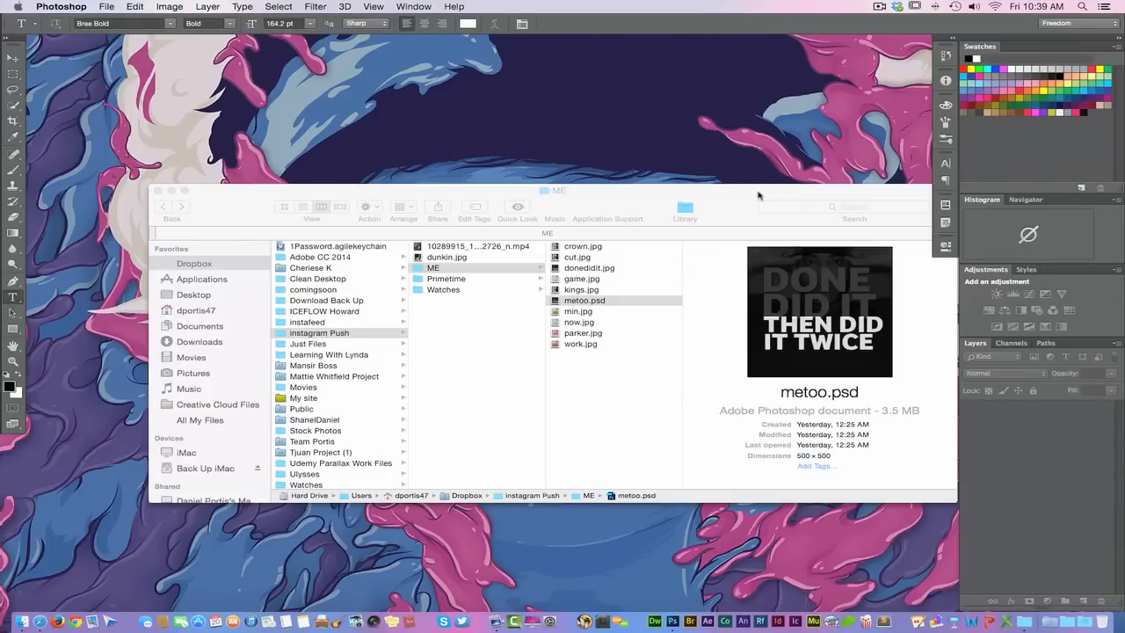
# Reopen metoo.psd with Bree Bold set to Don't Resolve, and centre the document window
pyautogui.doubleClick(618, 301)
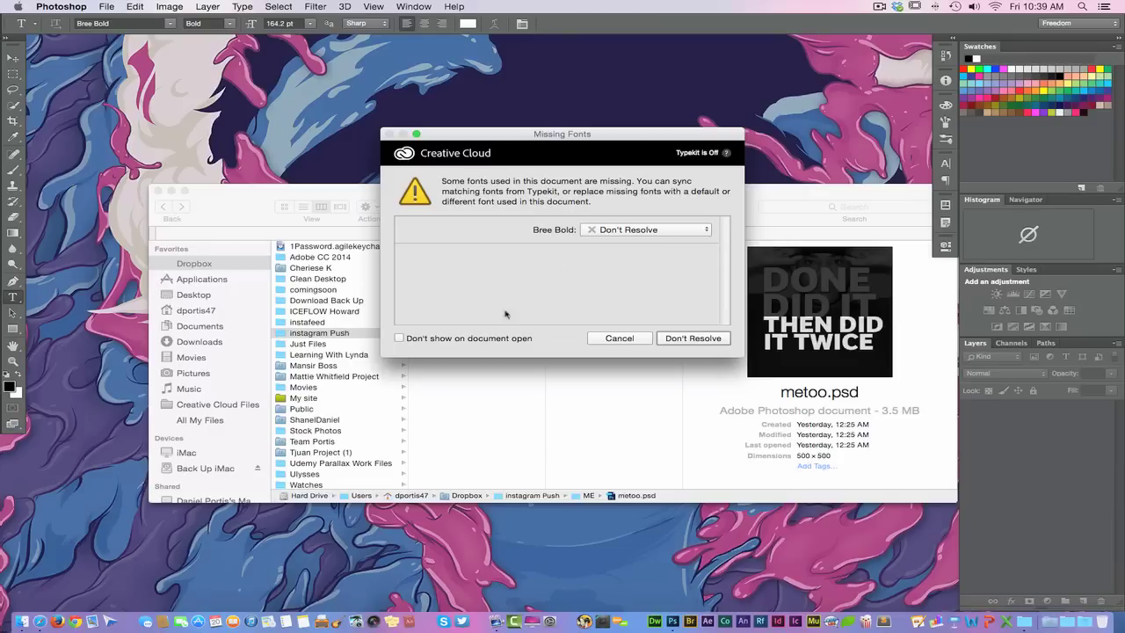
pyautogui.click(633, 230)
pyautogui.click(633, 230)
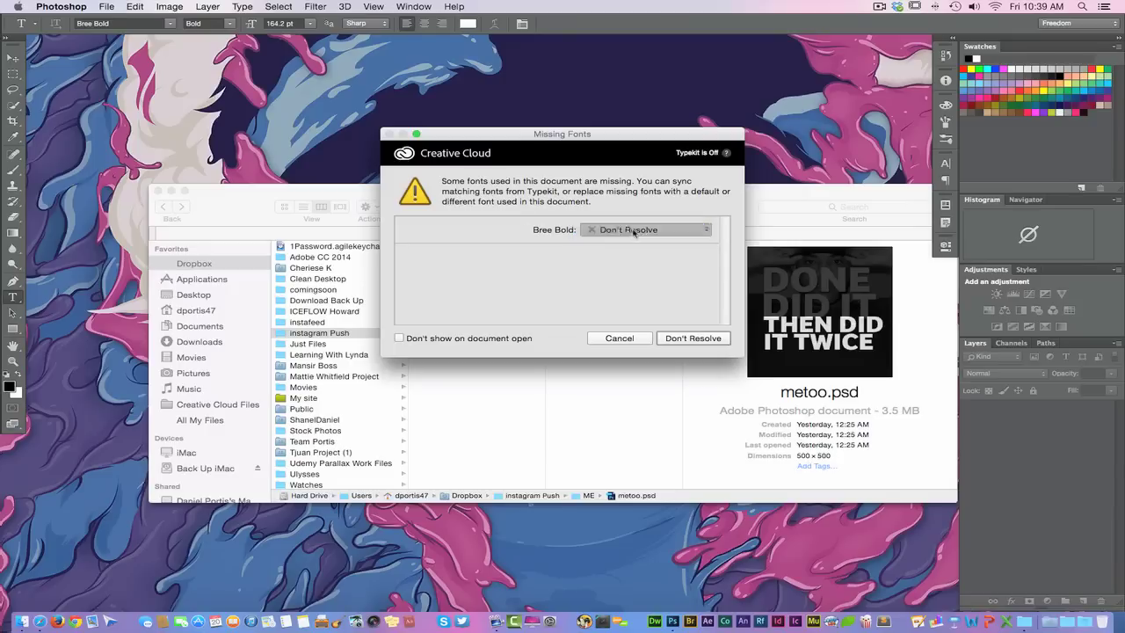
pyautogui.click(685, 339)
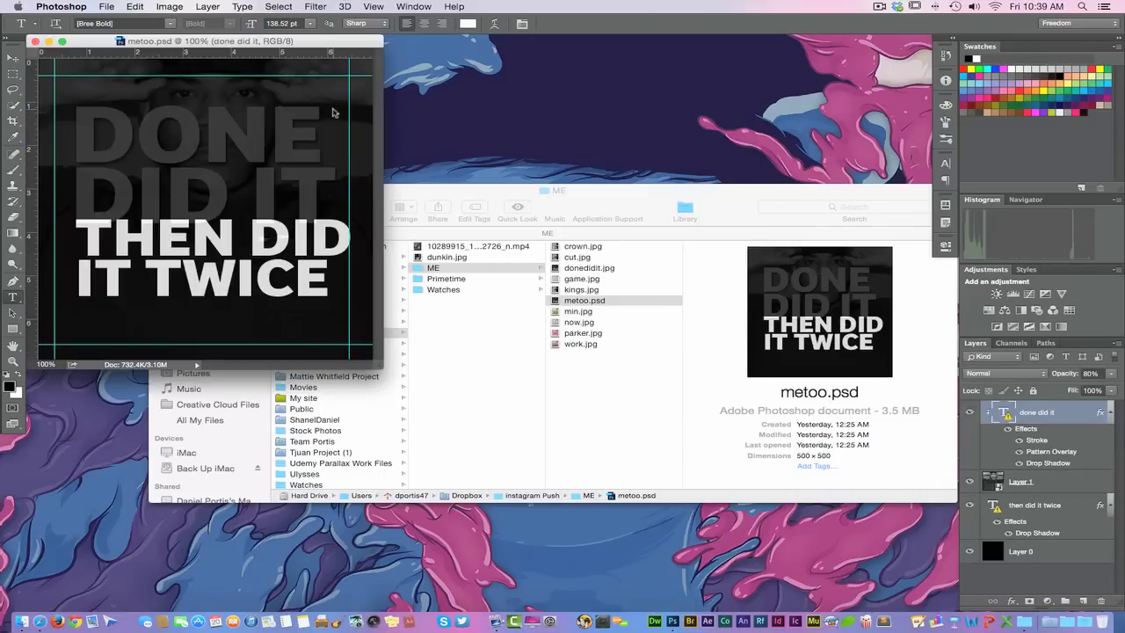
pyautogui.moveTo(309, 45); pyautogui.dragTo(463, 118)
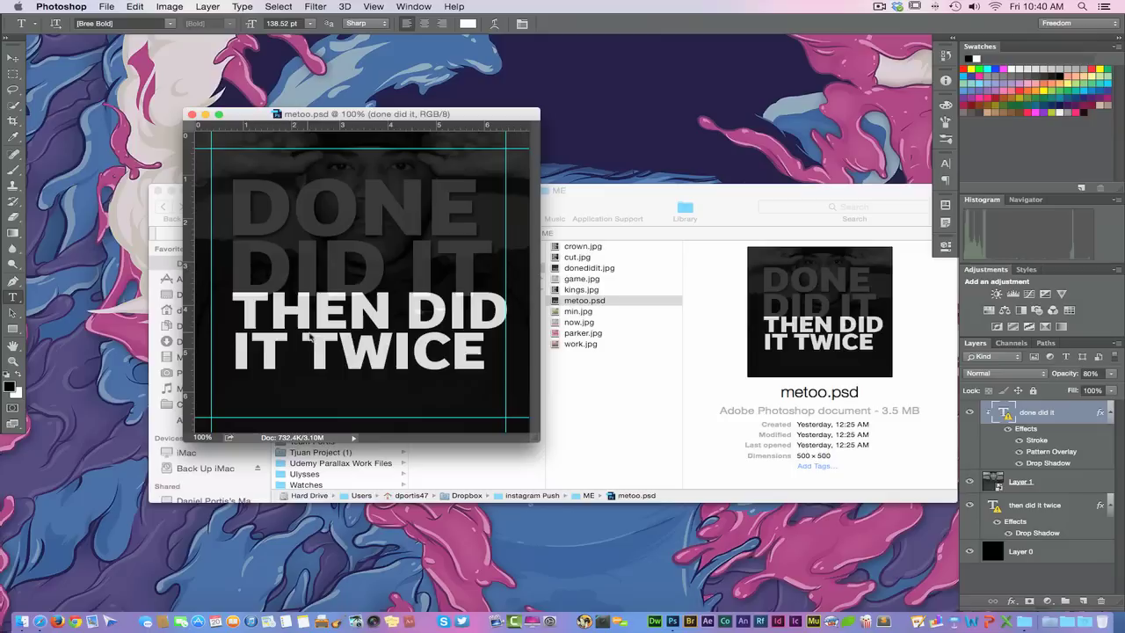
# Edit the THEN DID IT TWICE text, accepting the Myriad Pro Regular substitution, and select DID
pyautogui.click(347, 323)
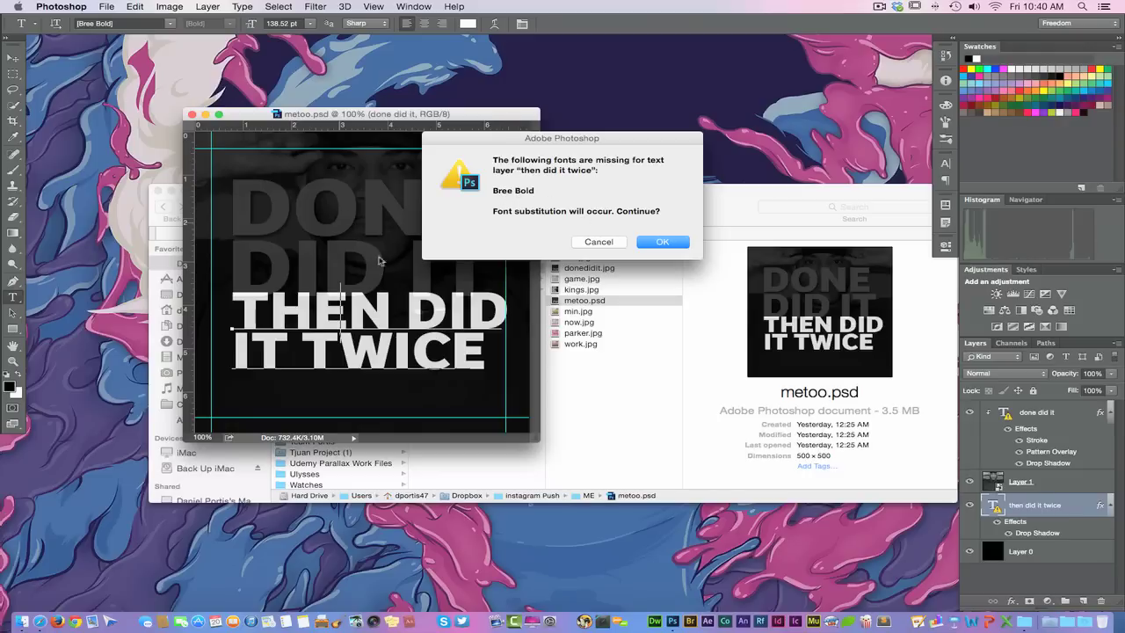
pyautogui.click(664, 244)
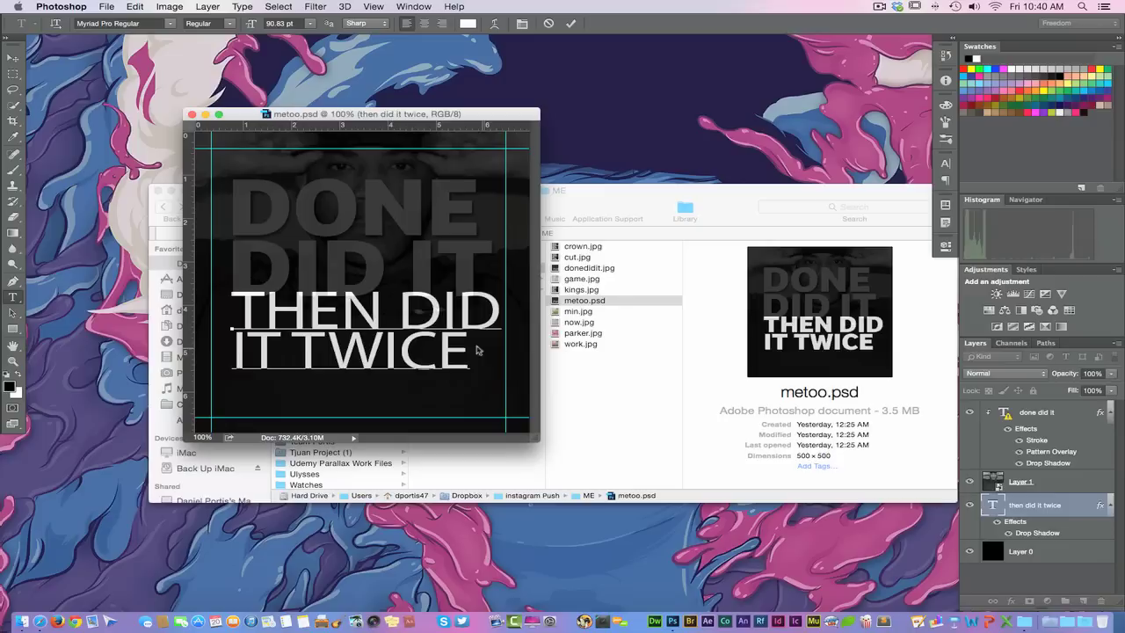
pyautogui.doubleClick(410, 322)
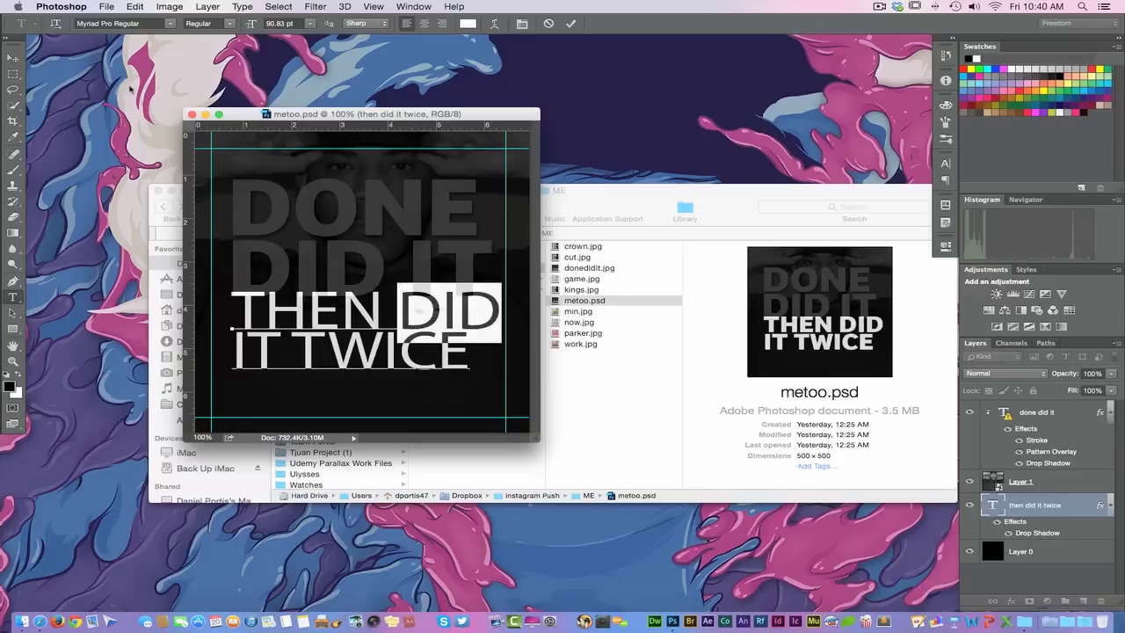